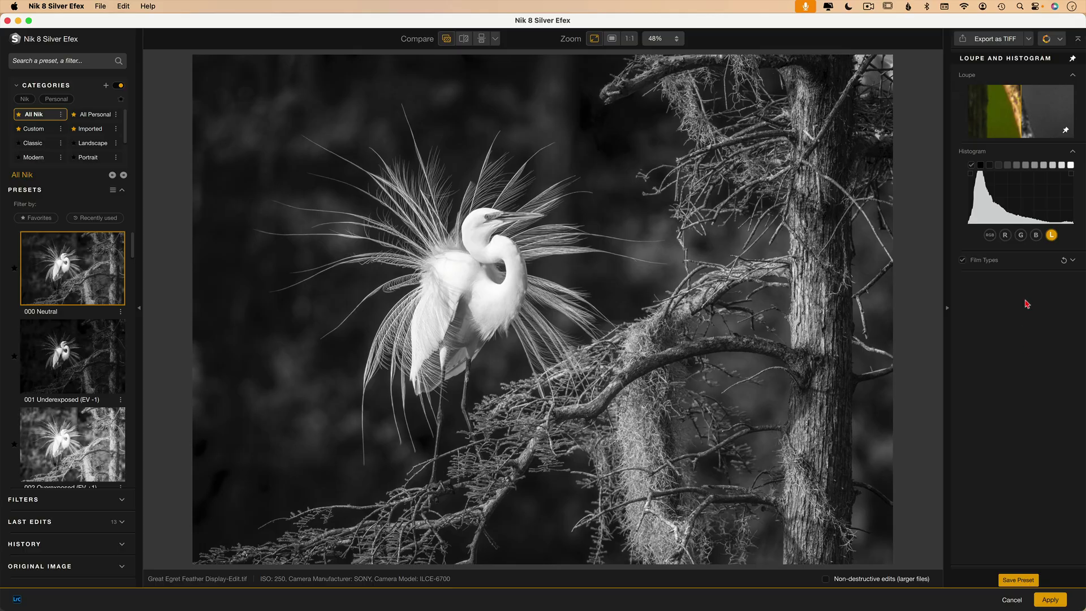
Preview the zone 0 shadows and zone 10 highlight clipping on the egret photo
{"action": "mouse_move", "coordinate": [991, 168]}
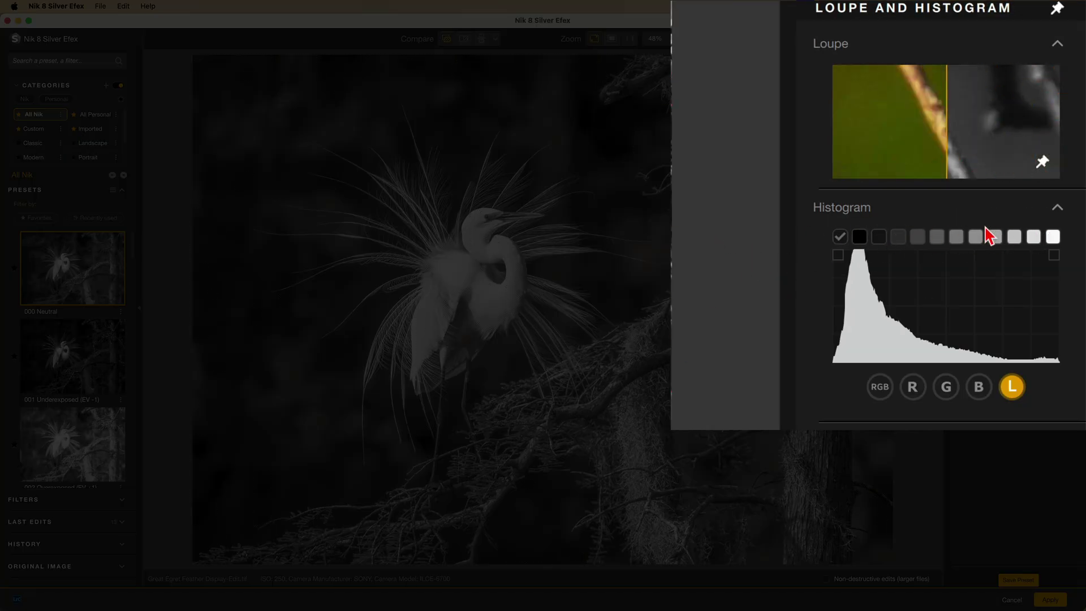
{"action": "mouse_move", "coordinate": [856, 239]}
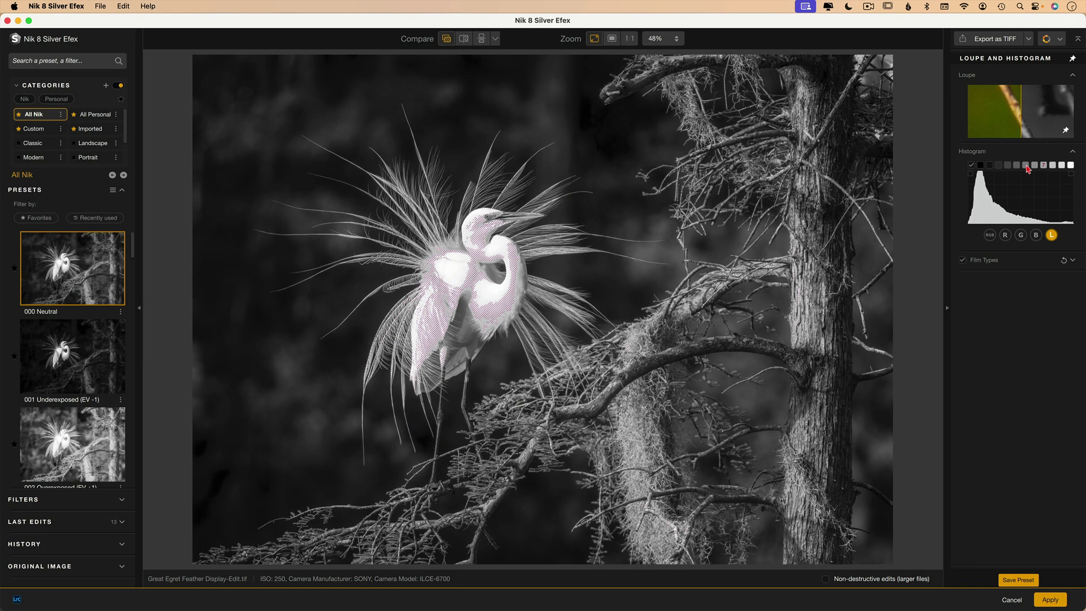
{"action": "mouse_move", "coordinate": [898, 242]}
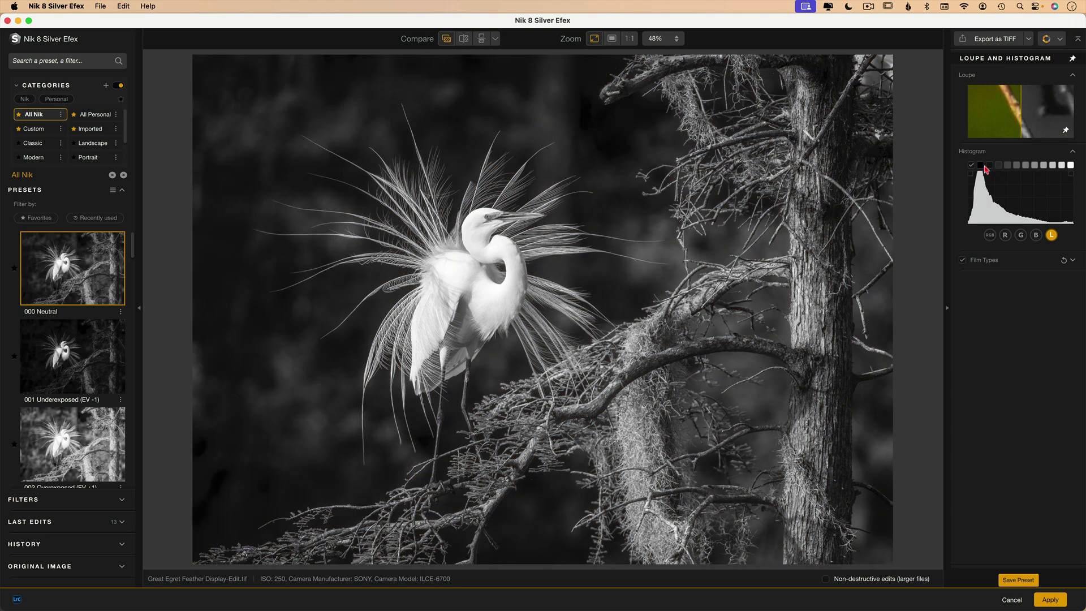
{"action": "mouse_move", "coordinate": [982, 167]}
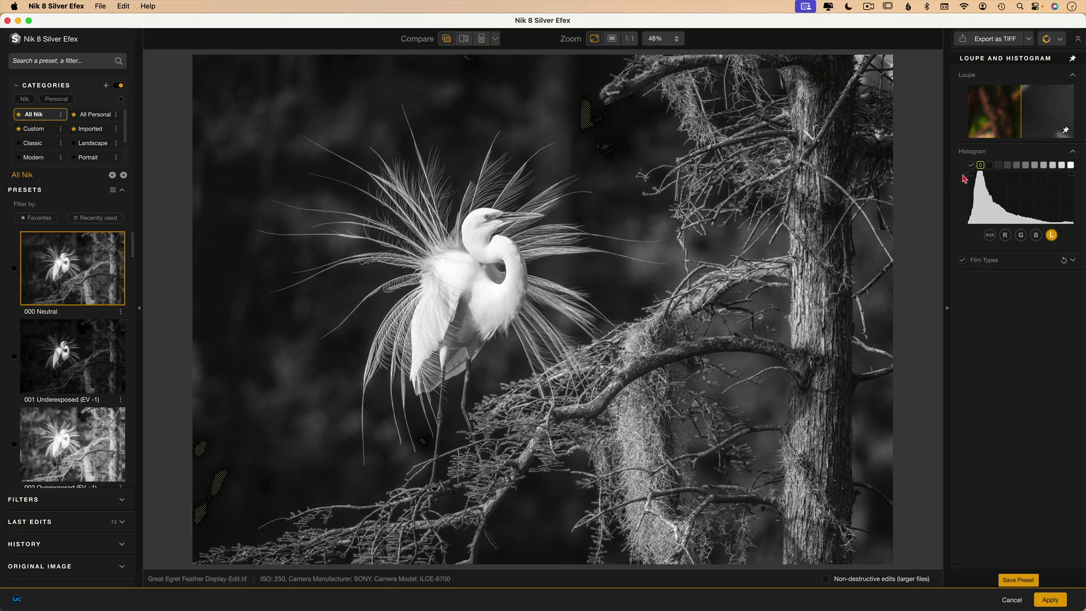
{"action": "mouse_move", "coordinate": [1068, 168]}
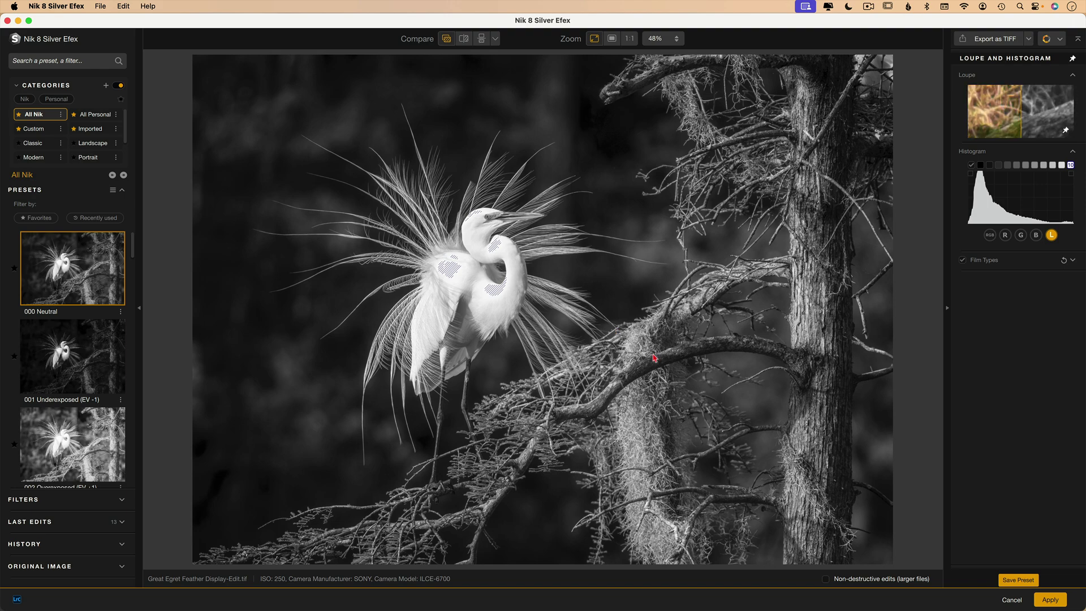
Try Kodak ISO 32 Panatomic X and Ilford PAN F Plus 50, then apply Adox Silvermax 21
{"action": "left_click", "coordinate": [1072, 259]}
{"action": "scroll", "coordinate": [1058, 256], "scroll_direction": "down", "scroll_amount": 1}
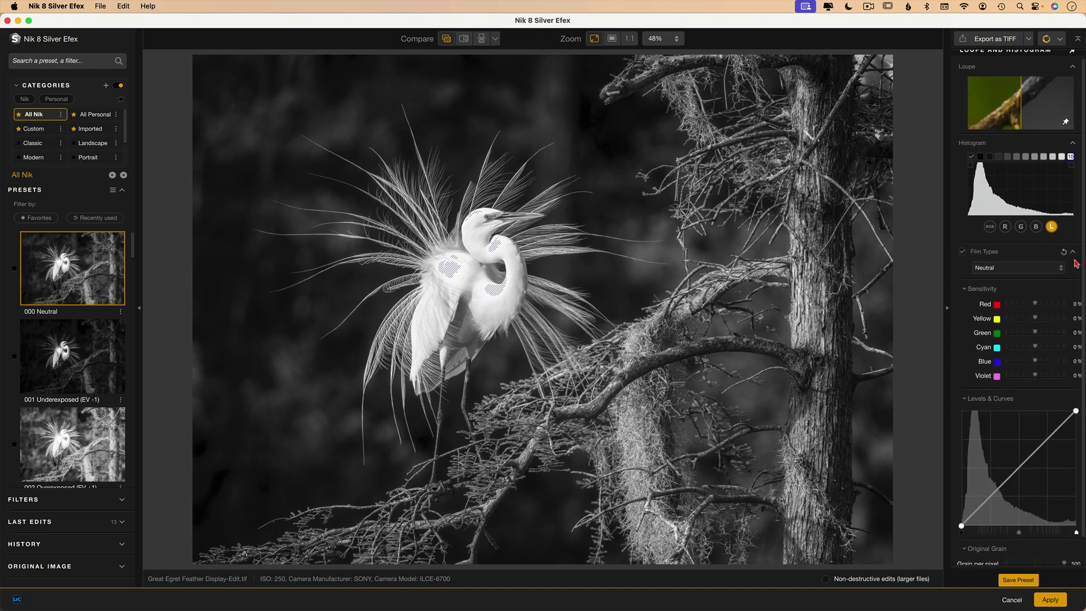
{"action": "scroll", "coordinate": [1052, 256], "scroll_direction": "down", "scroll_amount": 1}
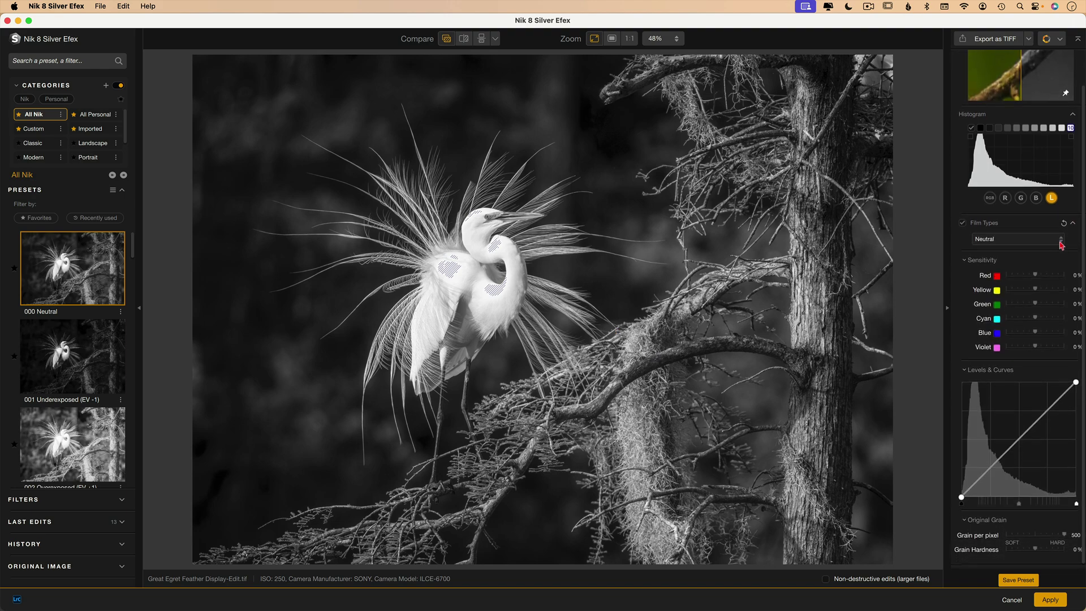
{"action": "left_click", "coordinate": [1061, 243]}
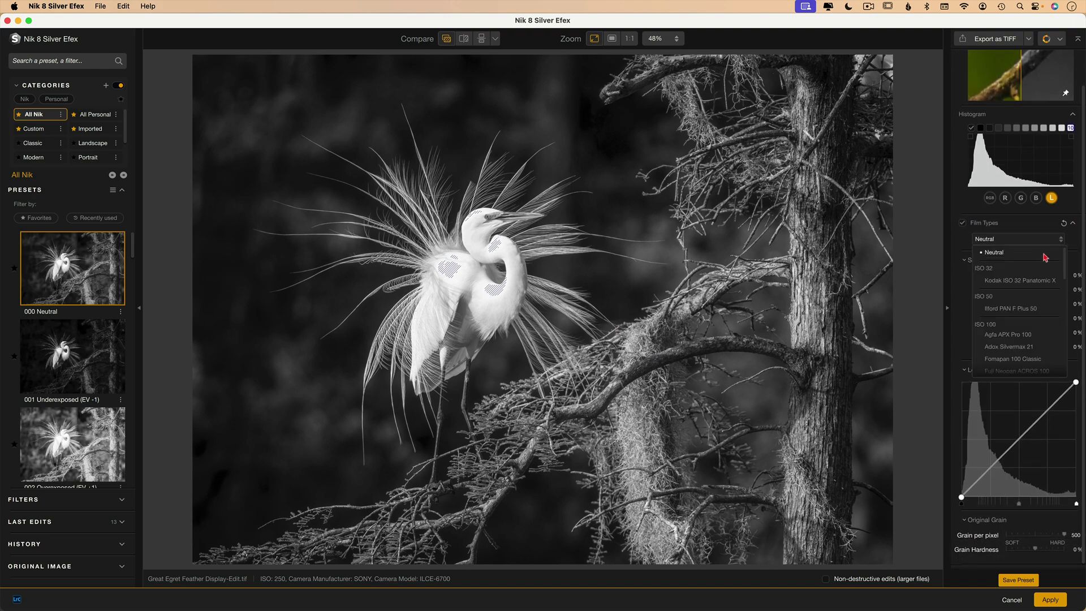
{"action": "left_click", "coordinate": [1032, 281]}
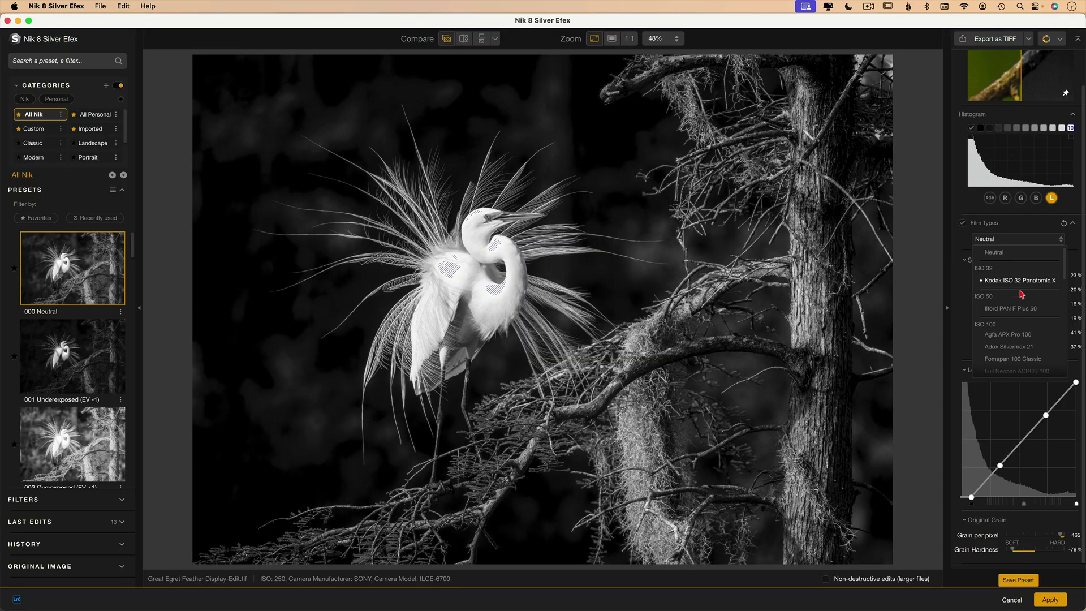
{"action": "left_click", "coordinate": [1018, 310]}
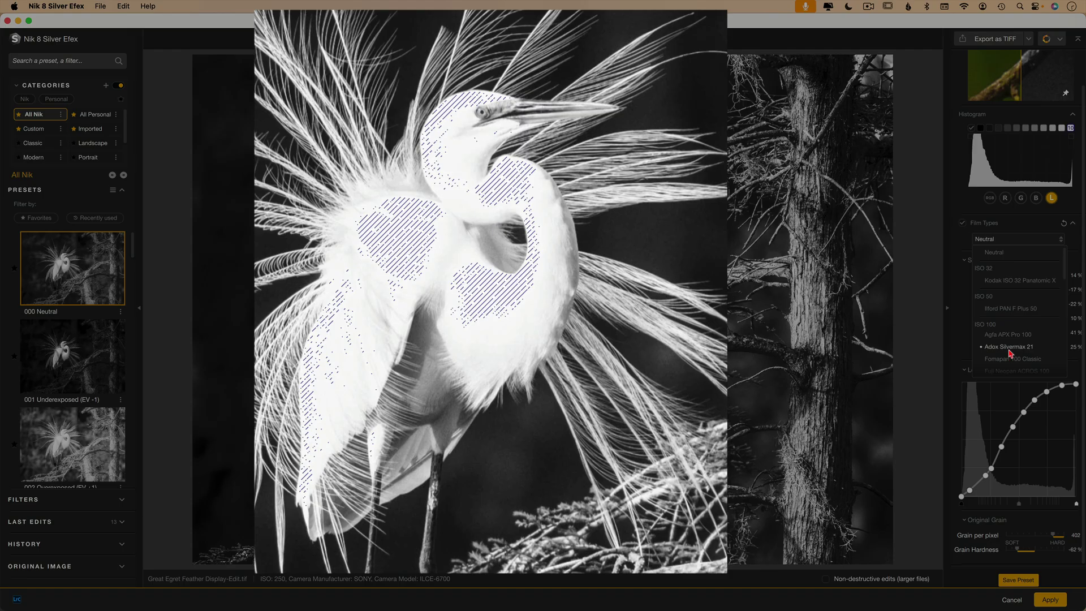
{"action": "left_click", "coordinate": [1010, 352]}
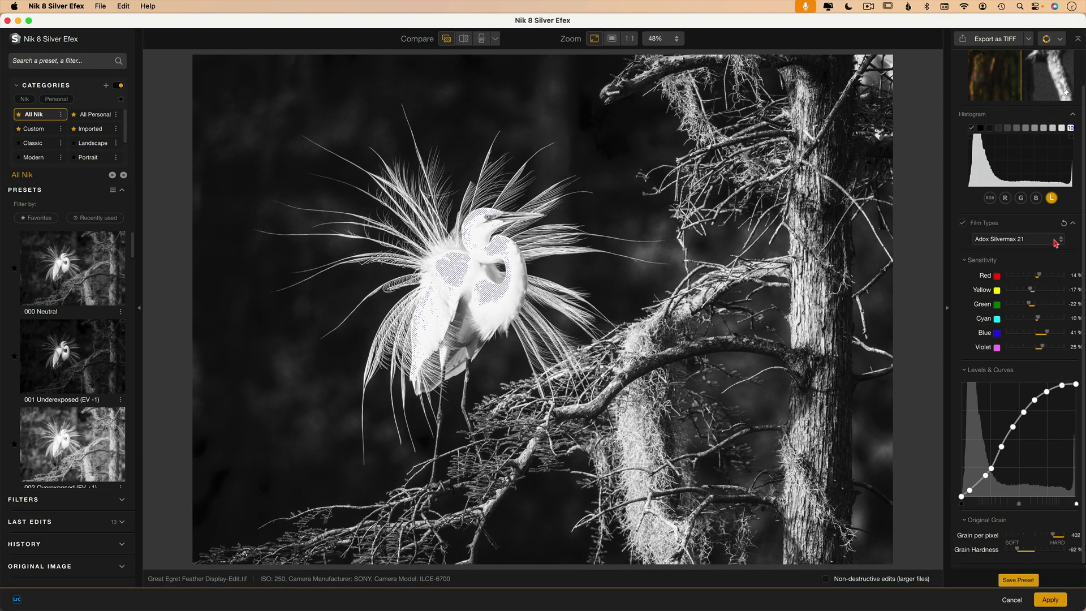
{"action": "left_click", "coordinate": [1055, 242]}
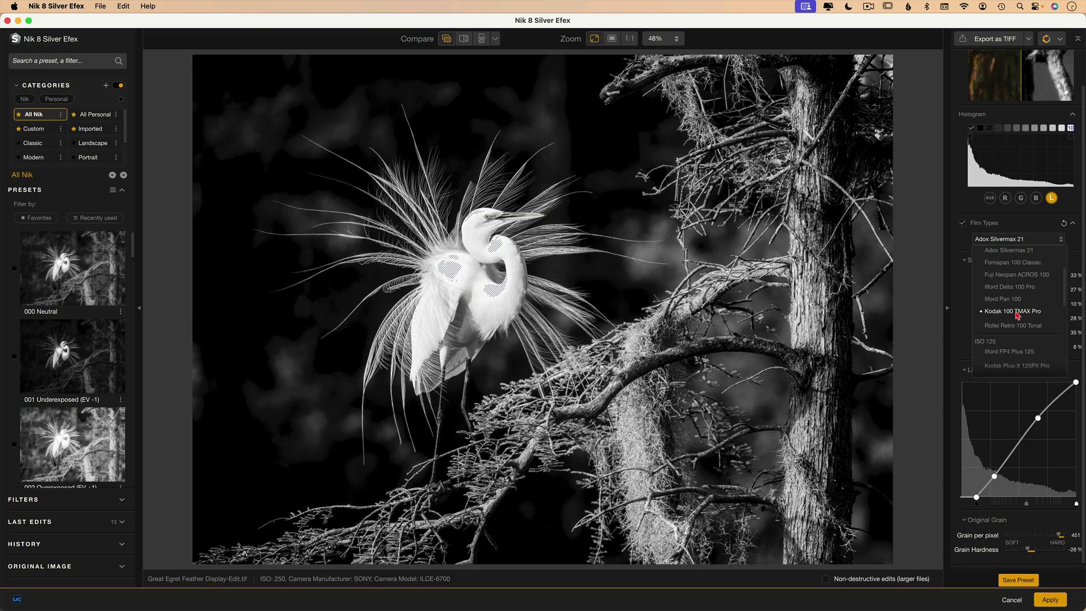
Apply Kodak 100 TMAX Pro film and lower the tone curve's white end slightly
{"action": "left_click", "coordinate": [1020, 315]}
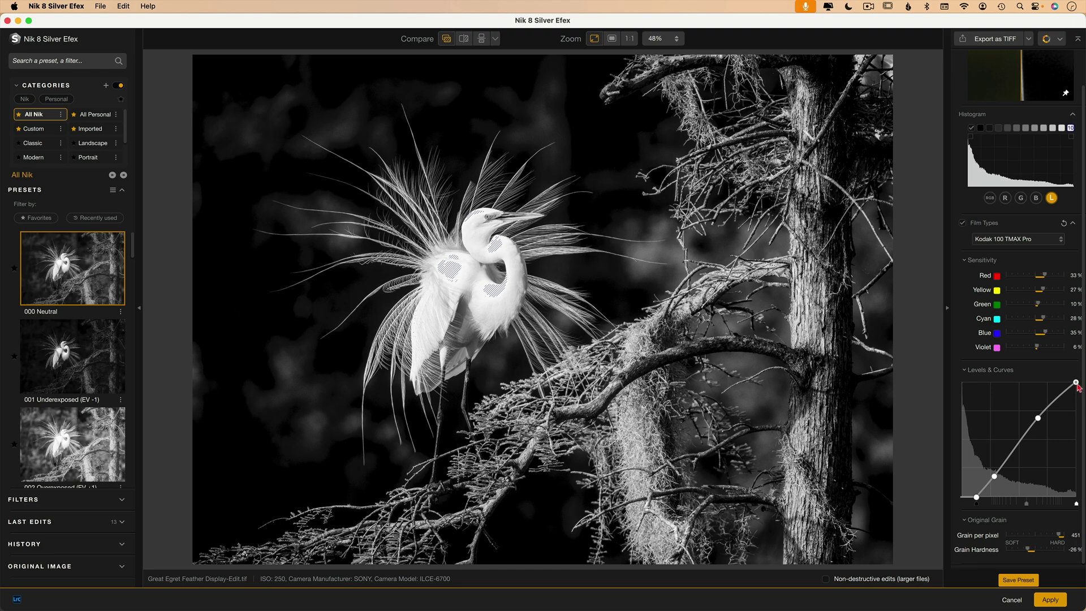
{"action": "left_click_drag", "start_coordinate": [1078, 388], "coordinate": [1078, 390]}
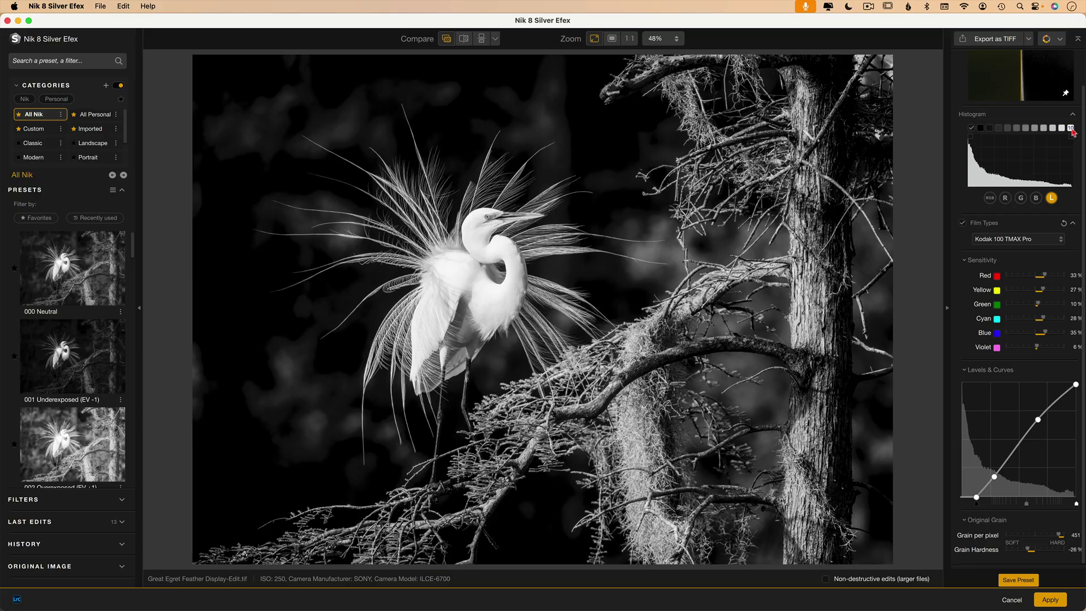
Mark the zone 3 areas, add a raised mid point to the curve, and shift the black point
{"action": "left_click", "coordinate": [1004, 131]}
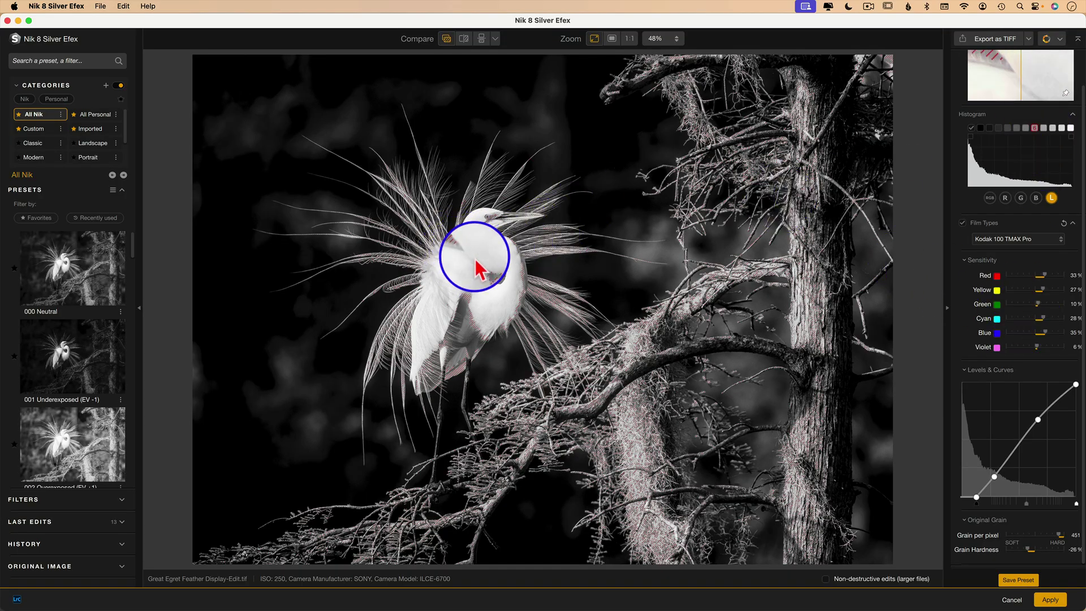
{"action": "left_click_drag", "start_coordinate": [1035, 430], "coordinate": [1035, 421]}
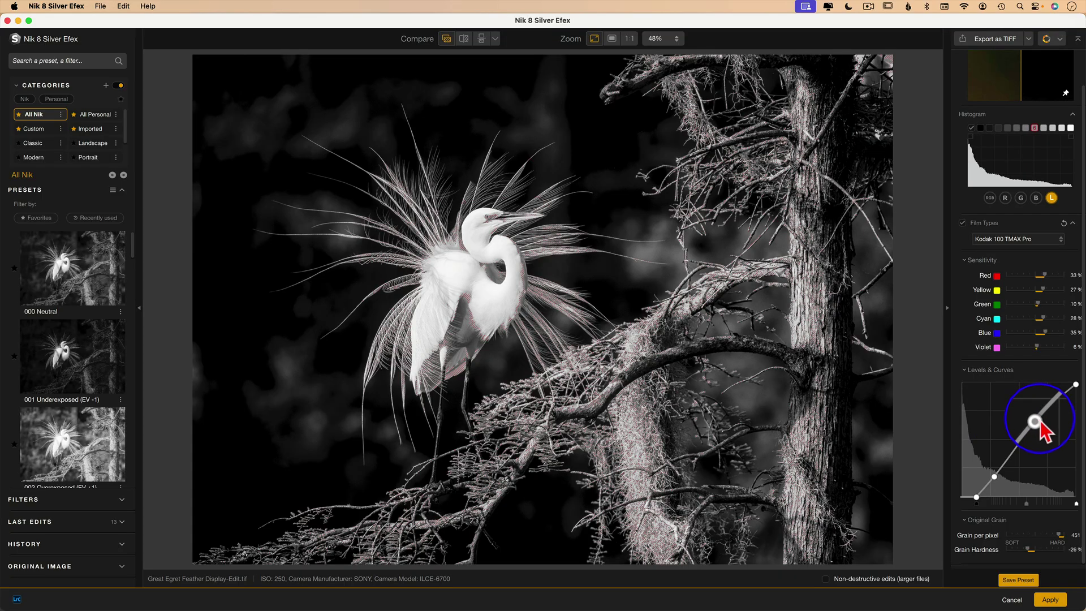
{"action": "left_click_drag", "start_coordinate": [1040, 423], "coordinate": [1041, 424]}
{"action": "mouse_move", "coordinate": [986, 504]}
{"action": "left_mouse_down"}
{"action": "mouse_move", "coordinate": [968, 507]}
{"action": "mouse_move", "coordinate": [981, 497]}
{"action": "left_mouse_up"}
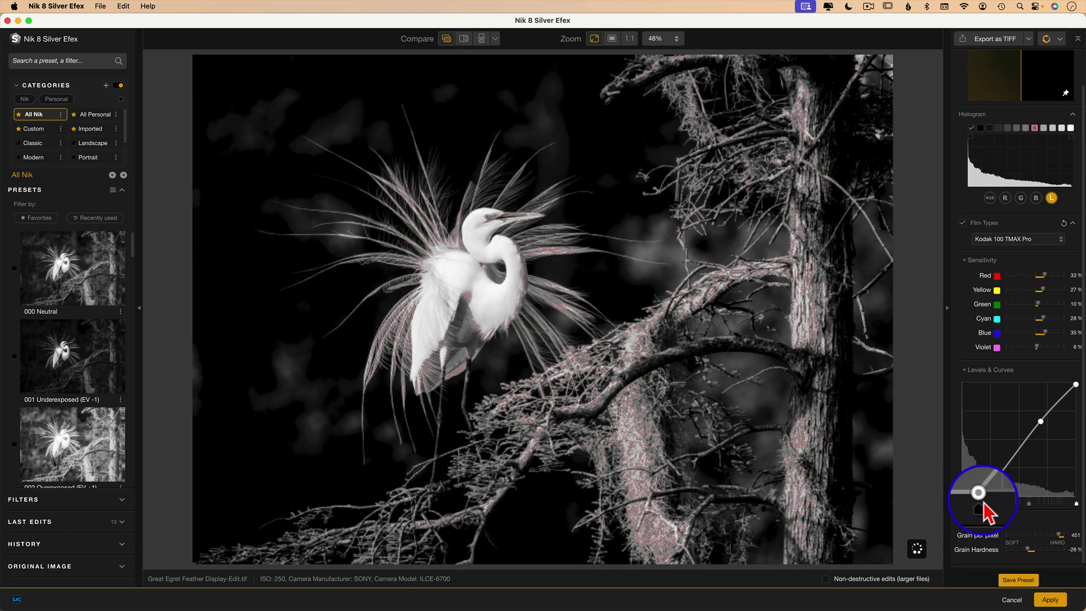
Inspect the egret at 1:1 while refining the curve's black point, then return to Zoom Fit
{"action": "left_click", "coordinate": [455, 372]}
{"action": "mouse_move", "coordinate": [982, 497]}
{"action": "left_mouse_down"}
{"action": "mouse_move", "coordinate": [959, 496]}
{"action": "mouse_move", "coordinate": [1023, 496]}
{"action": "mouse_move", "coordinate": [991, 495]}
{"action": "mouse_move", "coordinate": [983, 507]}
{"action": "left_mouse_up"}
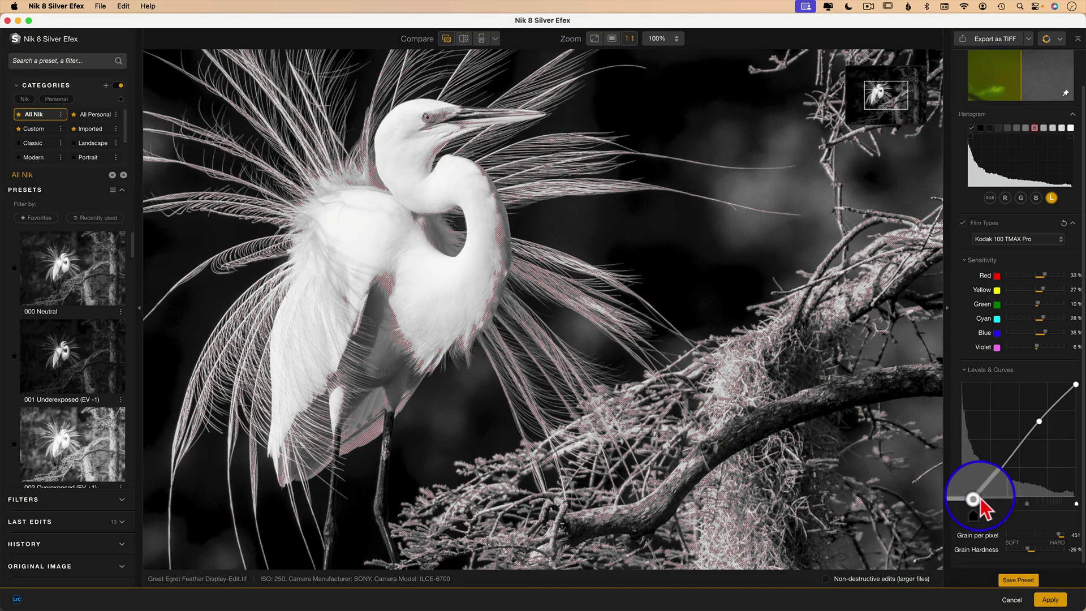
{"action": "left_click_drag", "start_coordinate": [980, 498], "coordinate": [986, 502]}
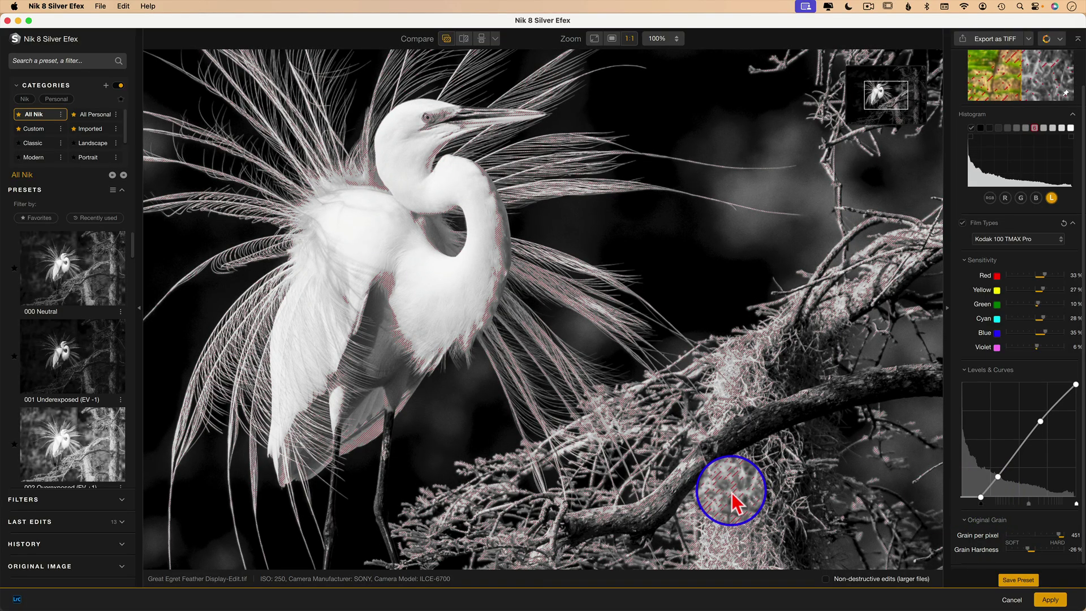
{"action": "left_click", "coordinate": [731, 500]}
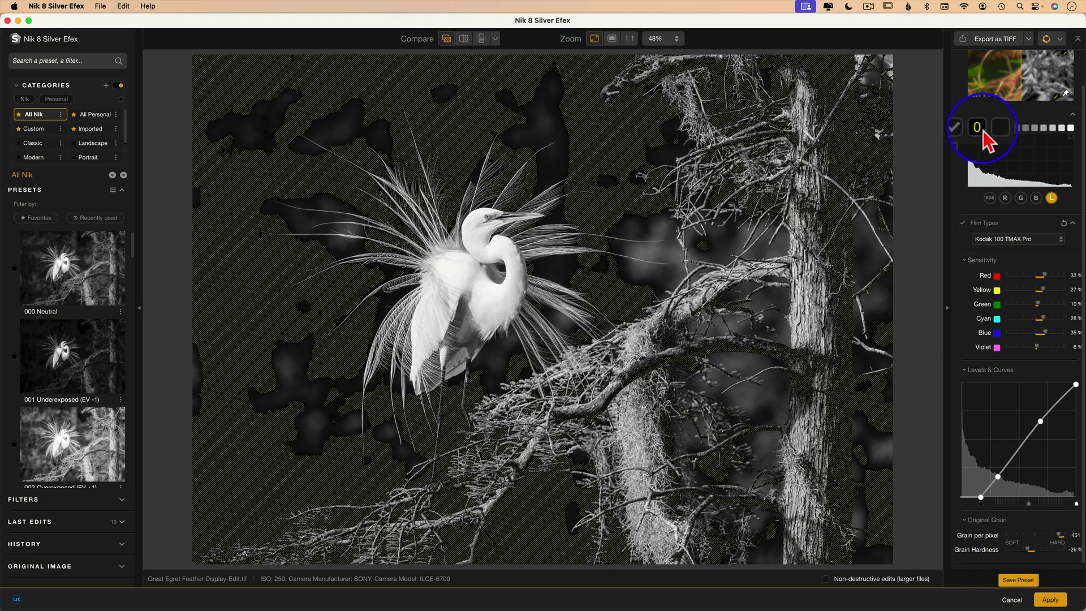
Lock the zone 4 overlay and ease the black point back to lift the background shadows
{"action": "left_click", "coordinate": [1016, 128]}
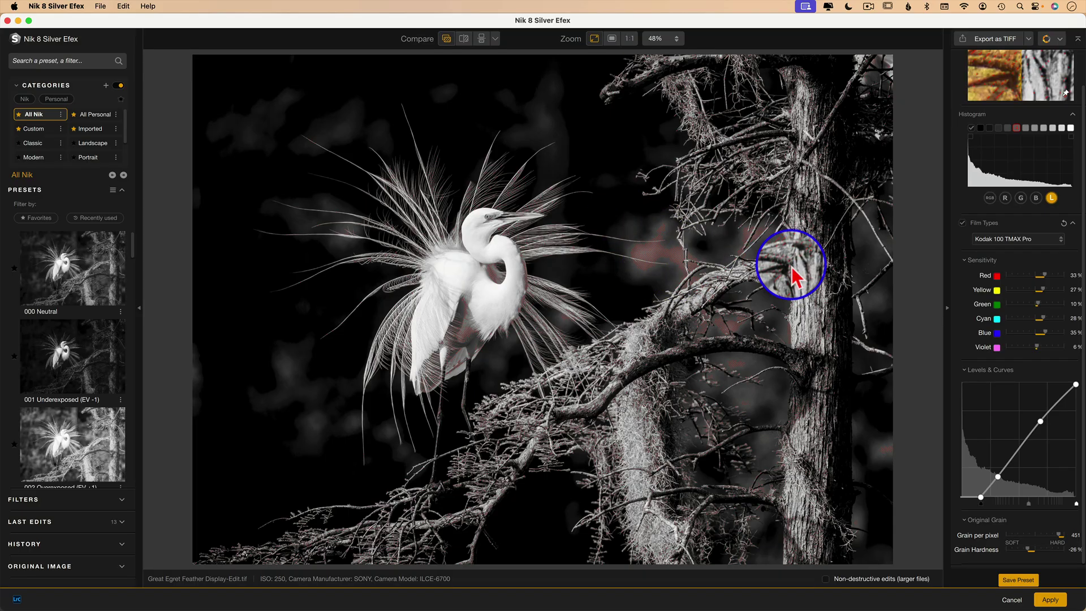
{"action": "mouse_move", "coordinate": [980, 500]}
{"action": "left_mouse_down"}
{"action": "mouse_move", "coordinate": [970, 502]}
{"action": "mouse_move", "coordinate": [1020, 502]}
{"action": "mouse_move", "coordinate": [973, 502]}
{"action": "left_mouse_up"}
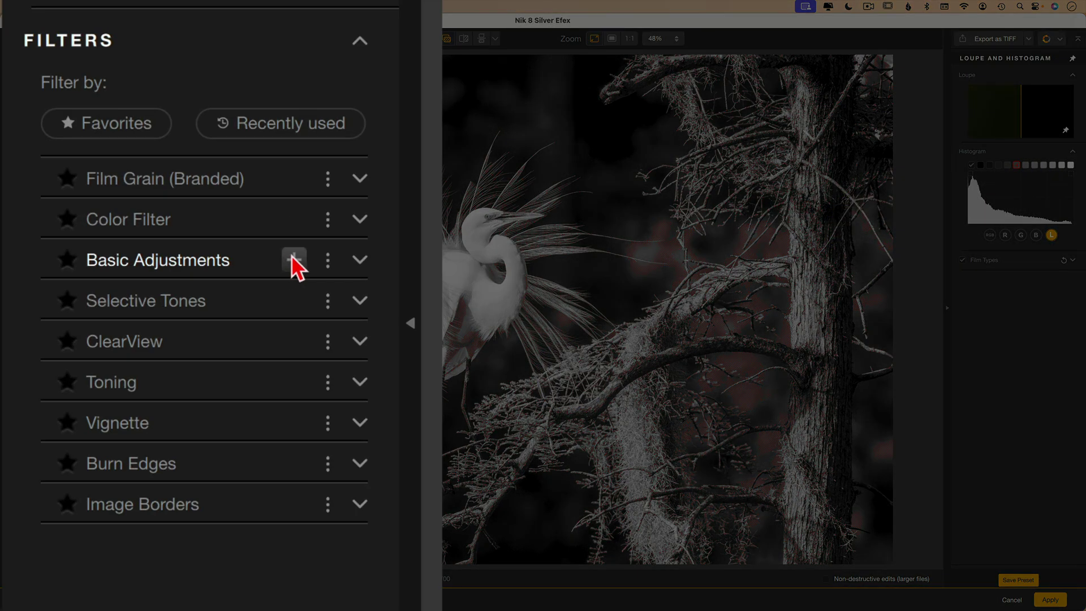
Add Basic Adjustments to the filter stack from the Filters panel
{"action": "left_click", "coordinate": [294, 259]}
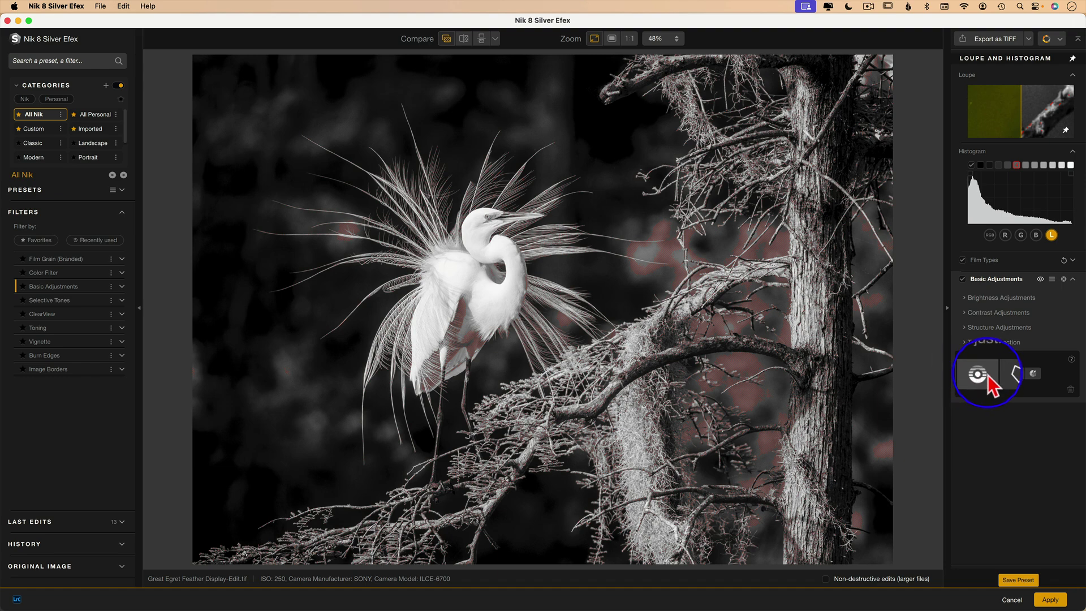
Place Control Point 1 between the egret and trunk, setting its brightness to -33%
{"action": "left_click", "coordinate": [968, 375]}
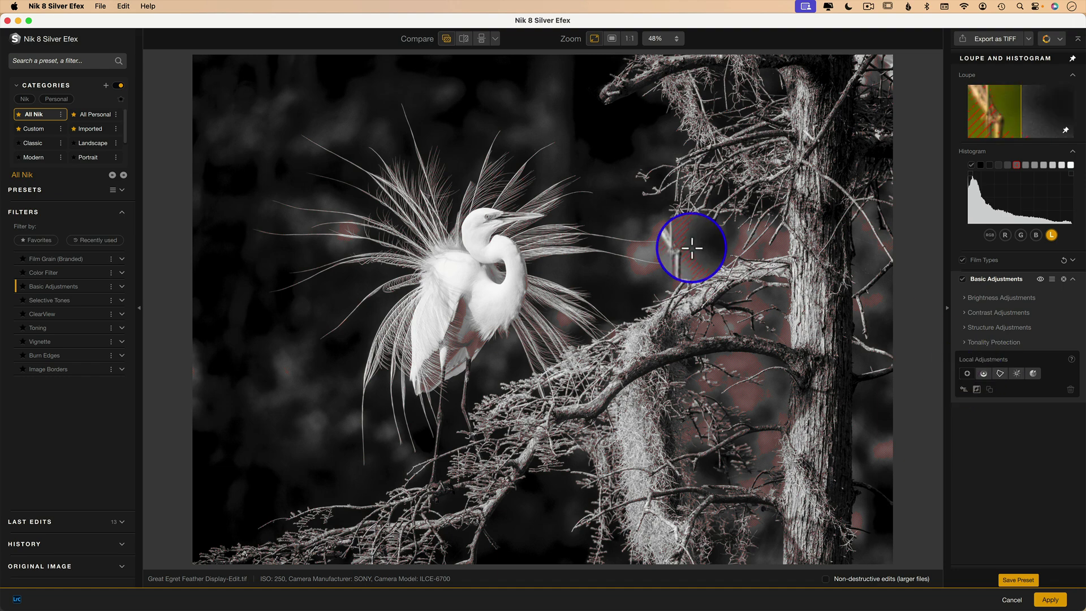
{"action": "left_click", "coordinate": [653, 256]}
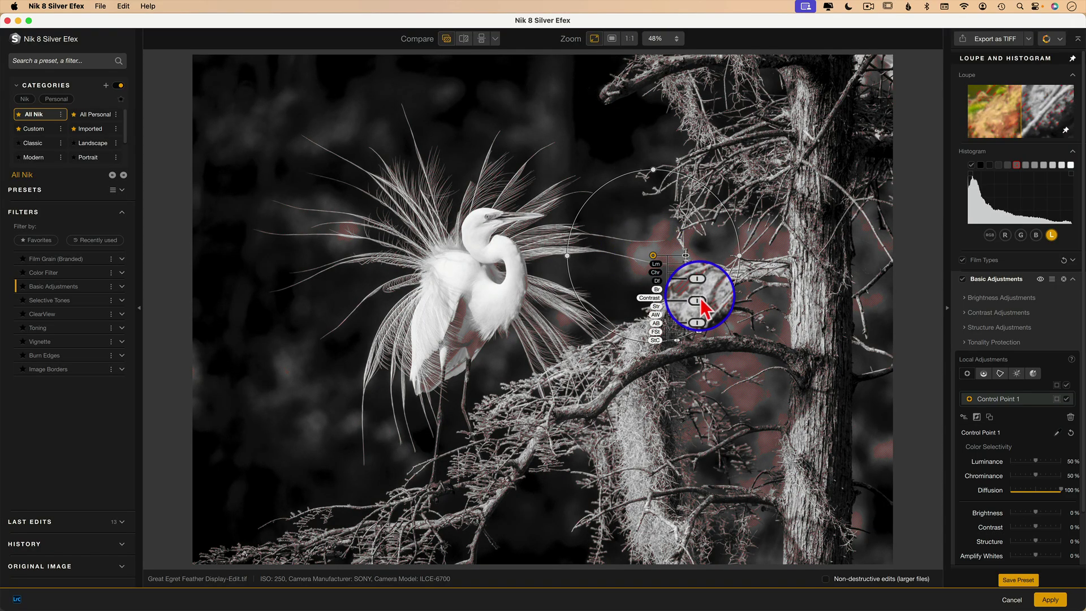
{"action": "left_click_drag", "start_coordinate": [700, 292], "coordinate": [694, 292]}
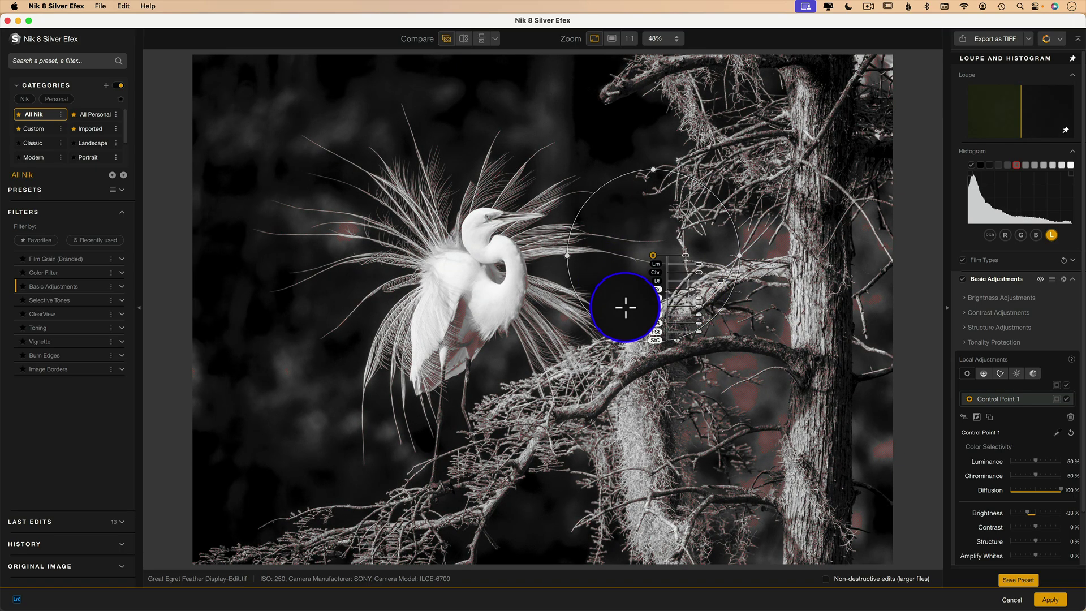
Display Control Point 1's mask and test widening its radius before restoring it
{"action": "left_click", "coordinate": [1055, 398]}
{"action": "mouse_move", "coordinate": [656, 252]}
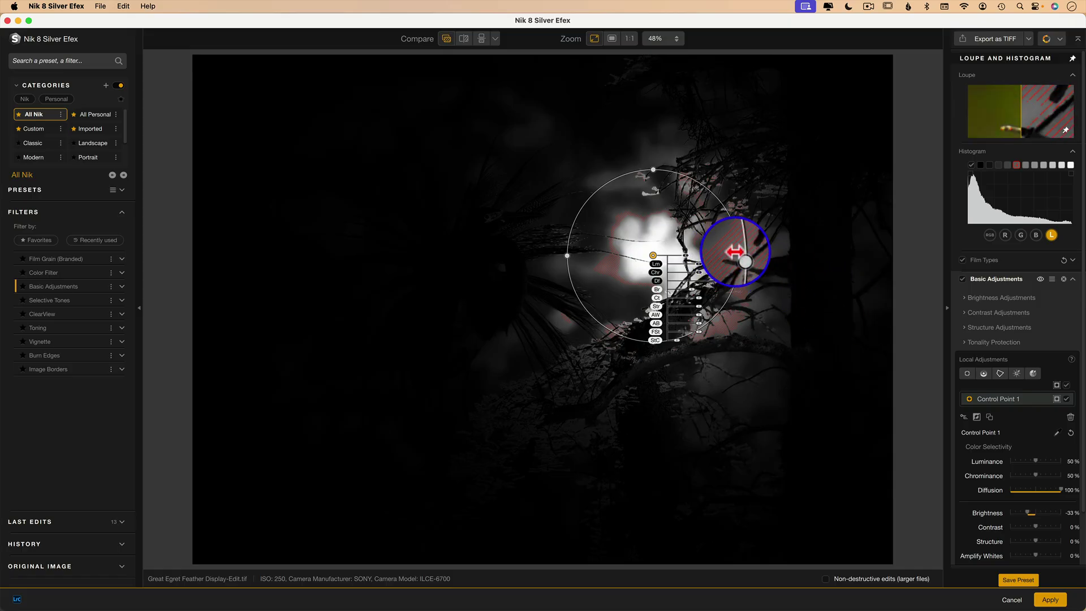
{"action": "mouse_move", "coordinate": [739, 257]}
{"action": "left_mouse_down"}
{"action": "mouse_move", "coordinate": [853, 255]}
{"action": "mouse_move", "coordinate": [748, 242]}
{"action": "mouse_move", "coordinate": [724, 254]}
{"action": "left_mouse_up"}
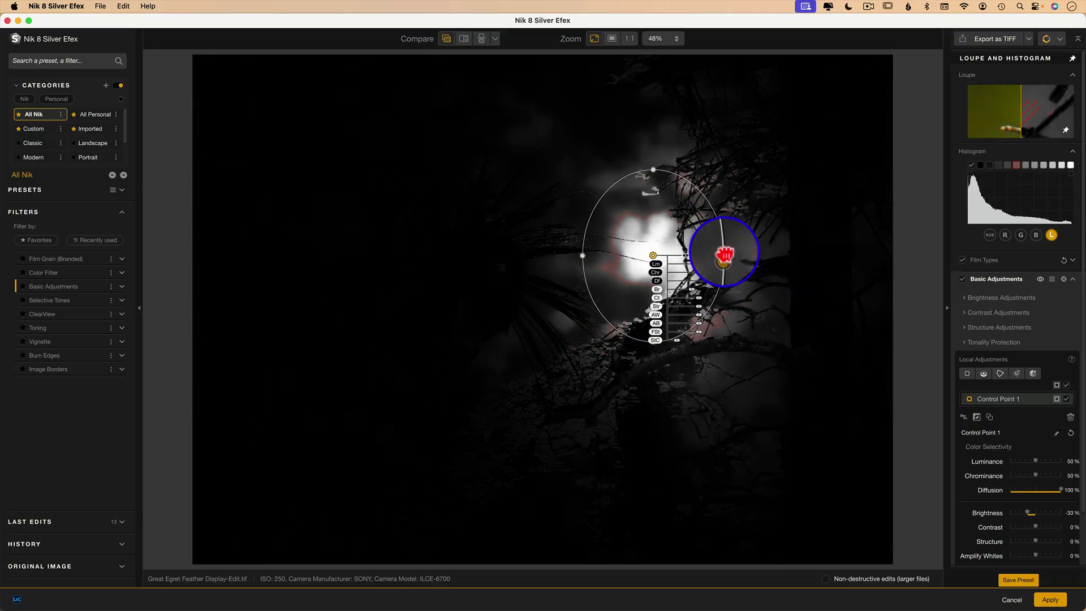
Exit mask view and toggle Basic Adjustments off and back on for a before/after comparison
{"action": "left_click", "coordinate": [1032, 372]}
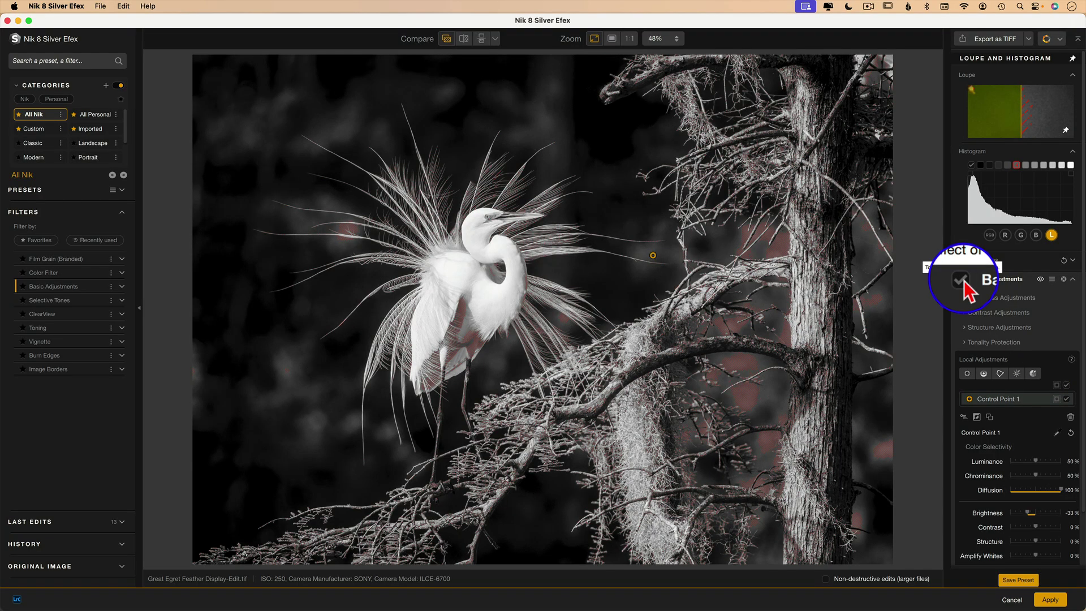
{"action": "left_click", "coordinate": [961, 278]}
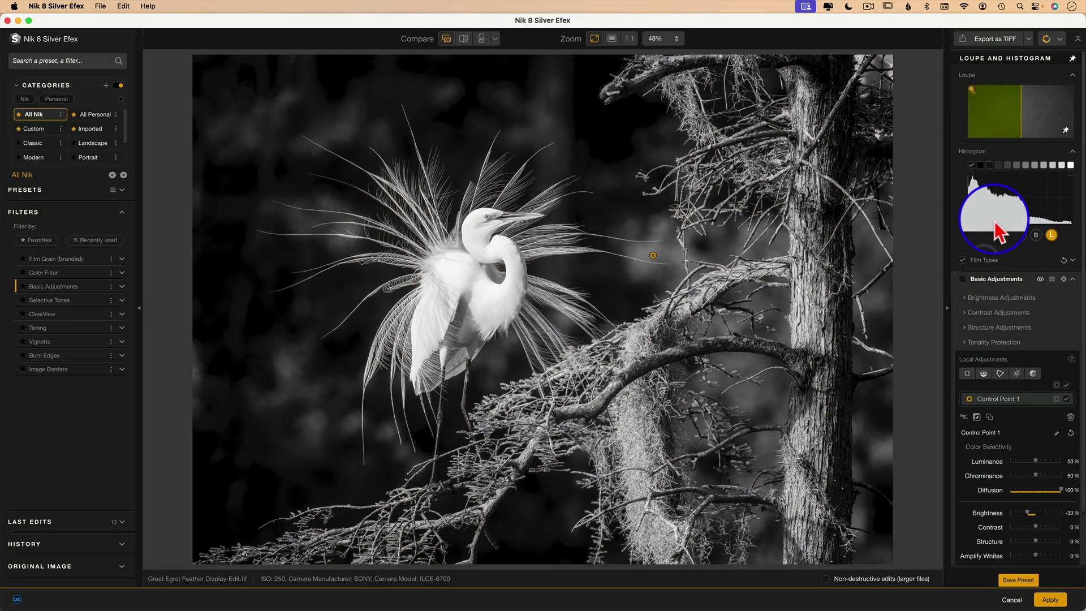
{"action": "left_click", "coordinate": [961, 279]}
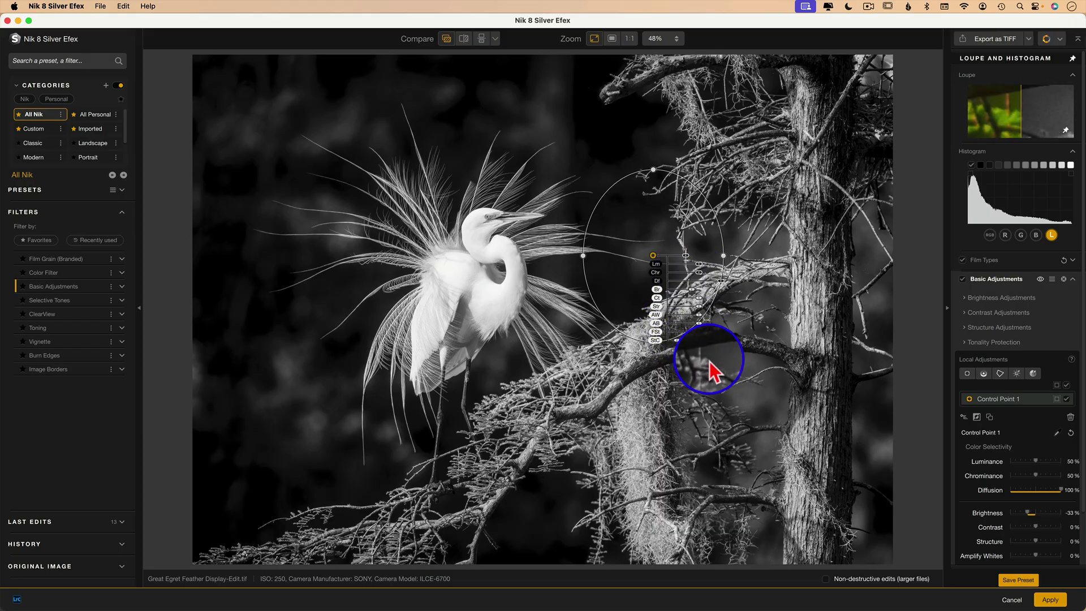
Preview the zone 0 overlay to see where the egret photo's pure blacks fall, then hide it
{"action": "key", "text": "super+shift+2"}
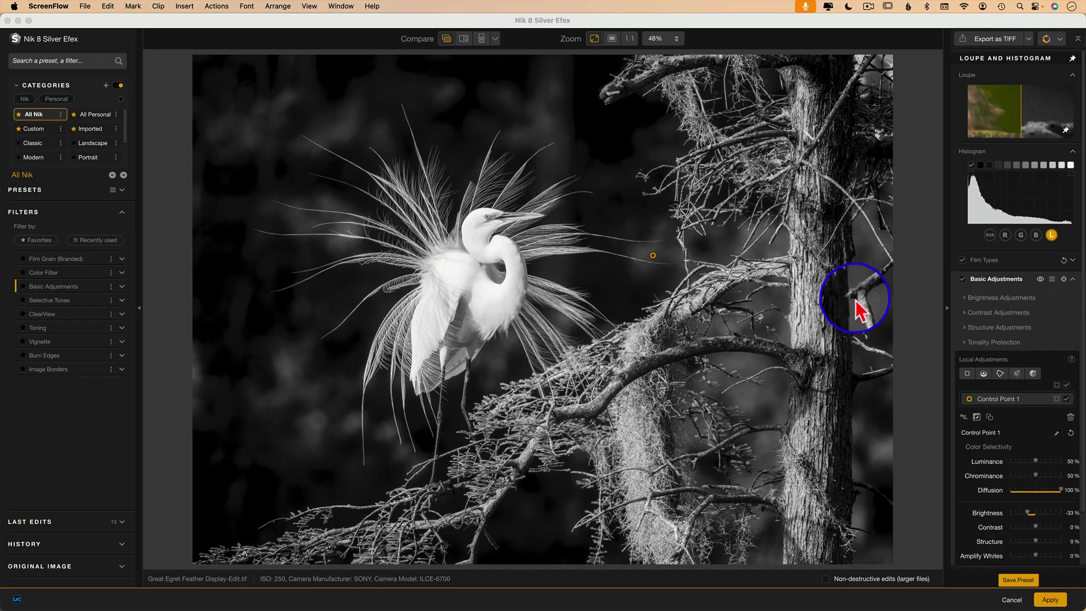
{"action": "left_click", "coordinate": [982, 167]}
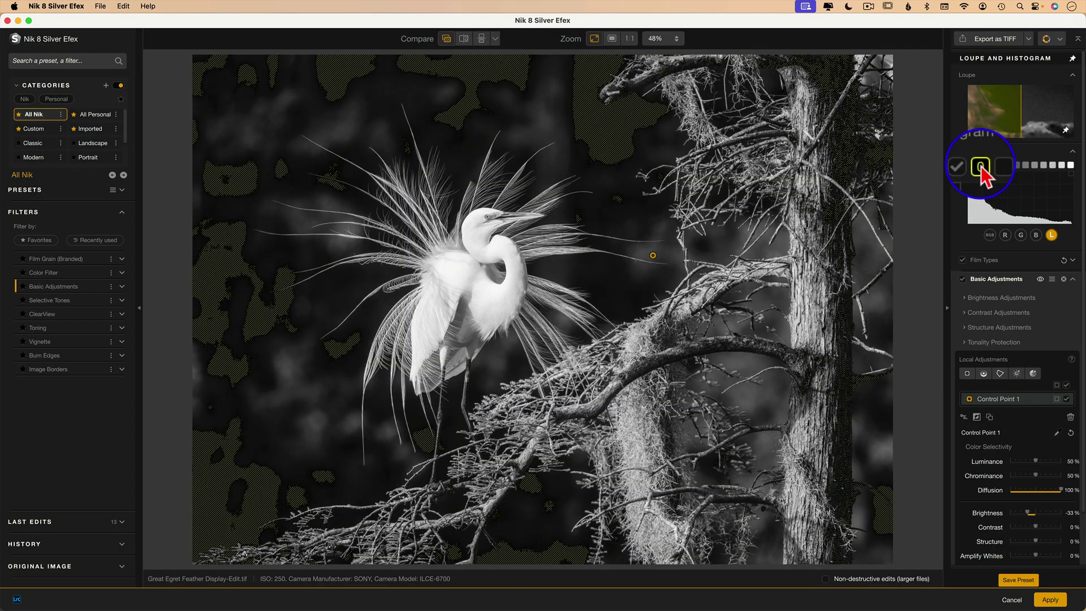
{"action": "left_click", "coordinate": [981, 166]}
Lock the zone 0 overlay on and set the Basic Adjustments Shadows to -15%
{"action": "left_click", "coordinate": [982, 166]}
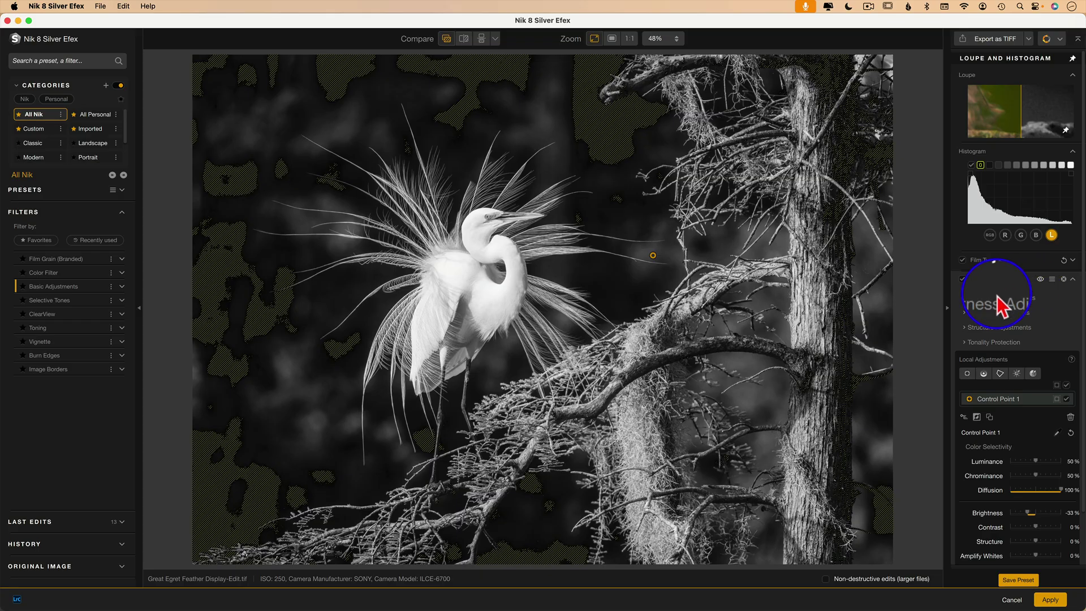
{"action": "left_click", "coordinate": [966, 298]}
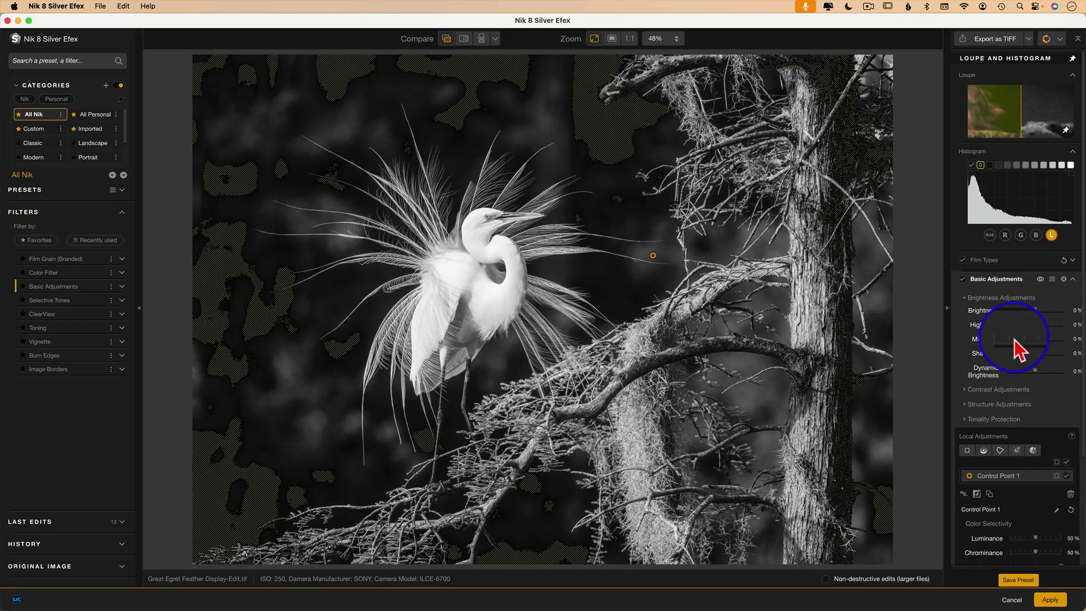
{"action": "mouse_move", "coordinate": [1036, 353]}
{"action": "left_mouse_down"}
{"action": "mouse_move", "coordinate": [1059, 357]}
{"action": "mouse_move", "coordinate": [1011, 360]}
{"action": "mouse_move", "coordinate": [1046, 358]}
{"action": "mouse_move", "coordinate": [1014, 358]}
{"action": "mouse_move", "coordinate": [1031, 358]}
{"action": "left_mouse_up"}
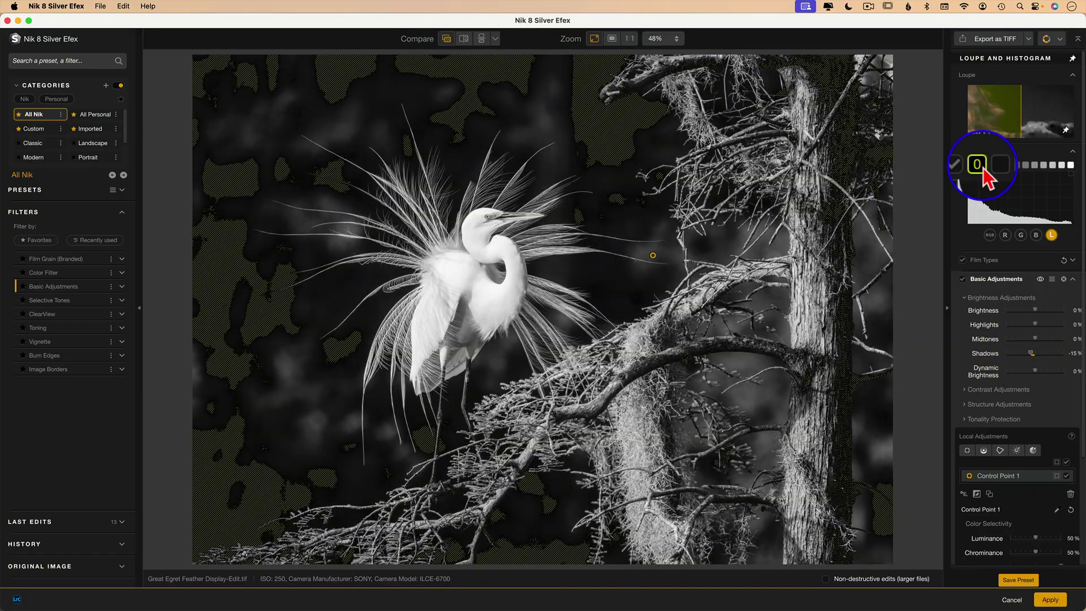
{"action": "left_click", "coordinate": [978, 166]}
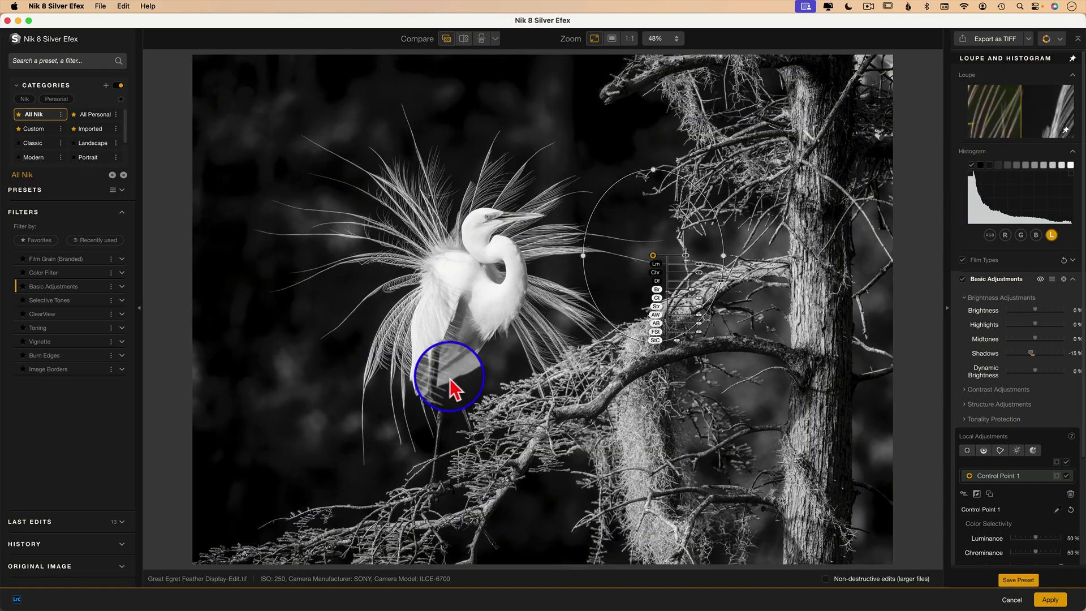
{"action": "left_click", "coordinate": [982, 168]}
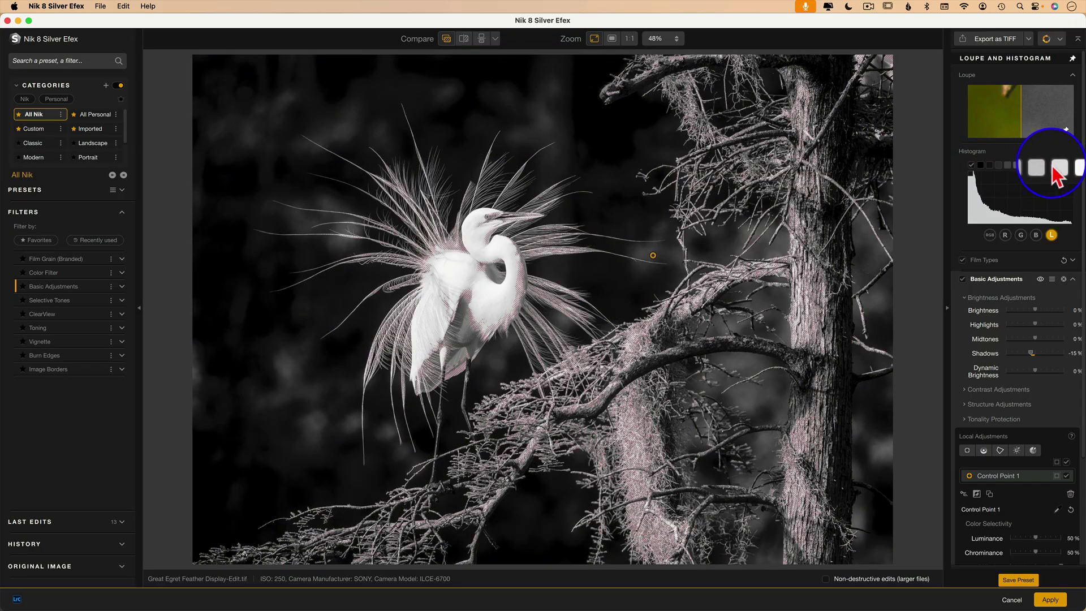
{"action": "mouse_move", "coordinate": [1053, 173]}
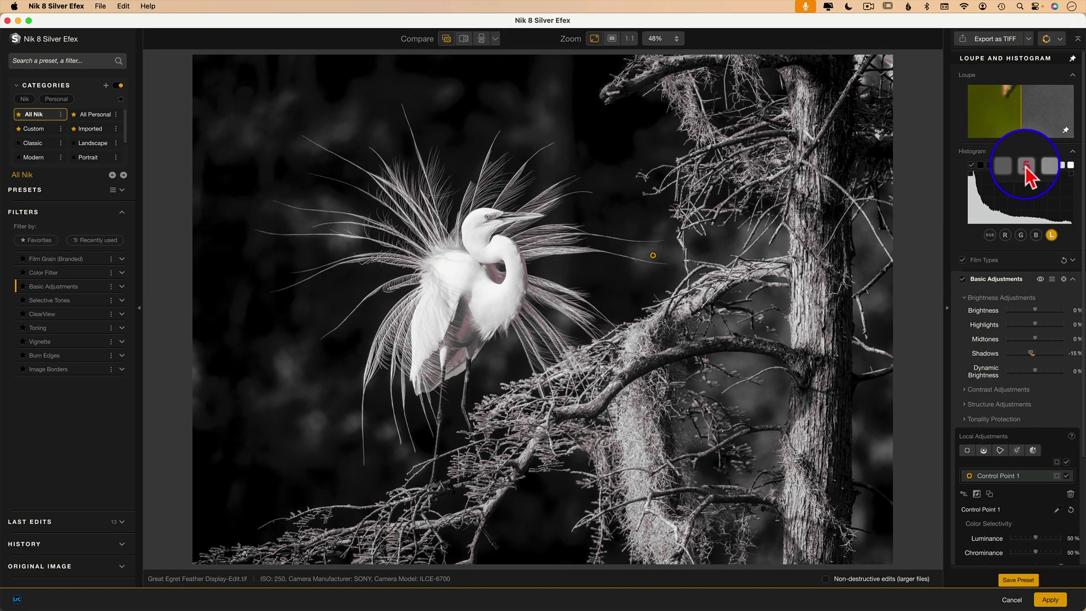
{"action": "mouse_move", "coordinate": [1009, 168]}
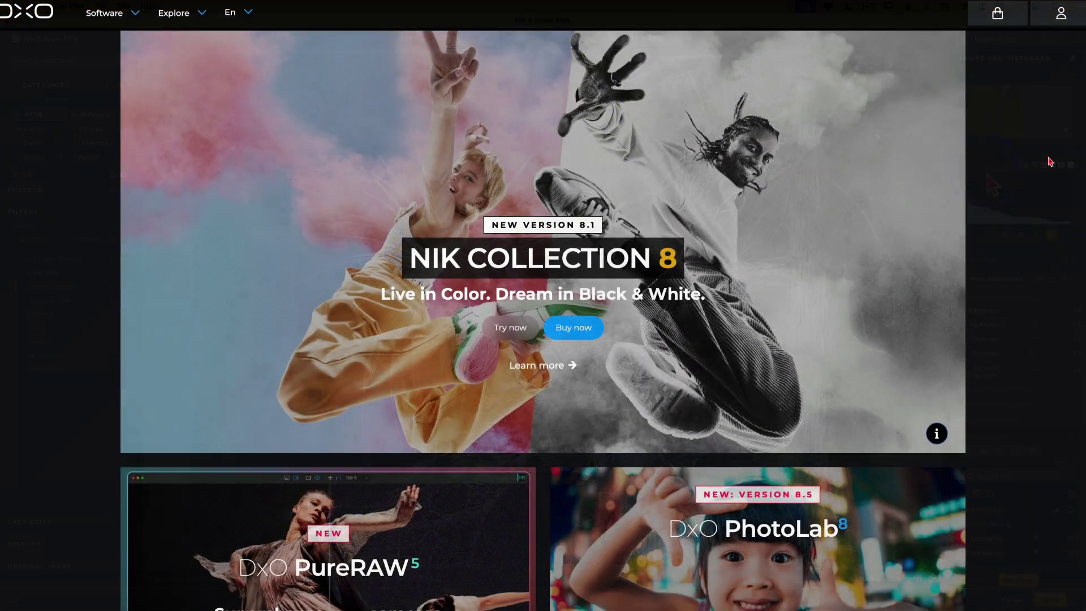
Scroll past the product banners to Reviews from the pros, with PureRAW 5, PhotoLab 8, ViewPoint 5 and FilmPack 7
{"action": "scroll", "coordinate": [1049, 161], "scroll_direction": "down", "scroll_amount": 2}
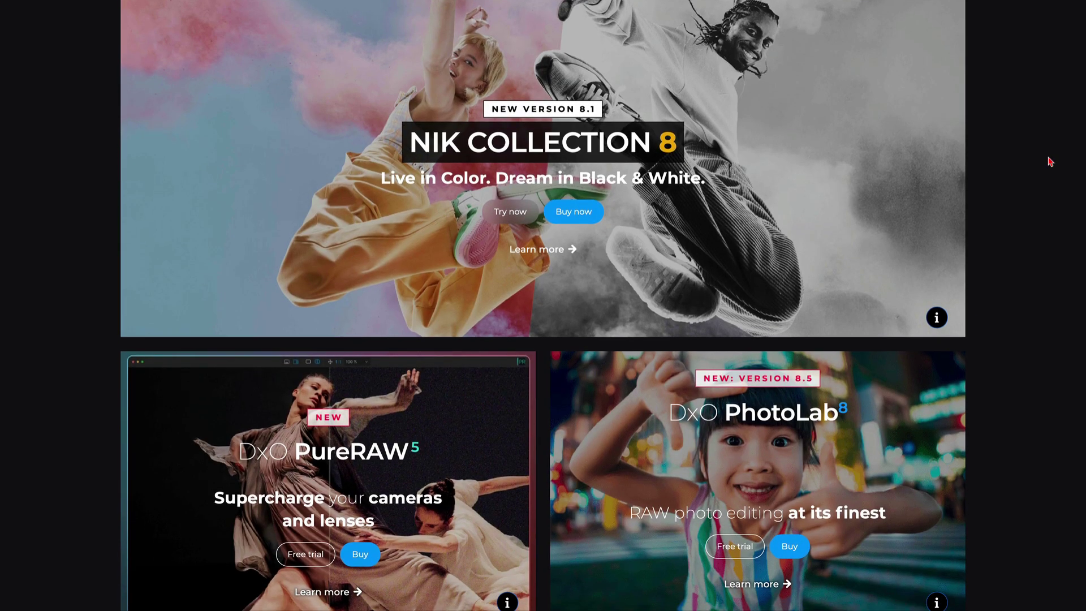
{"action": "scroll", "coordinate": [1049, 161], "scroll_direction": "down", "scroll_amount": 2}
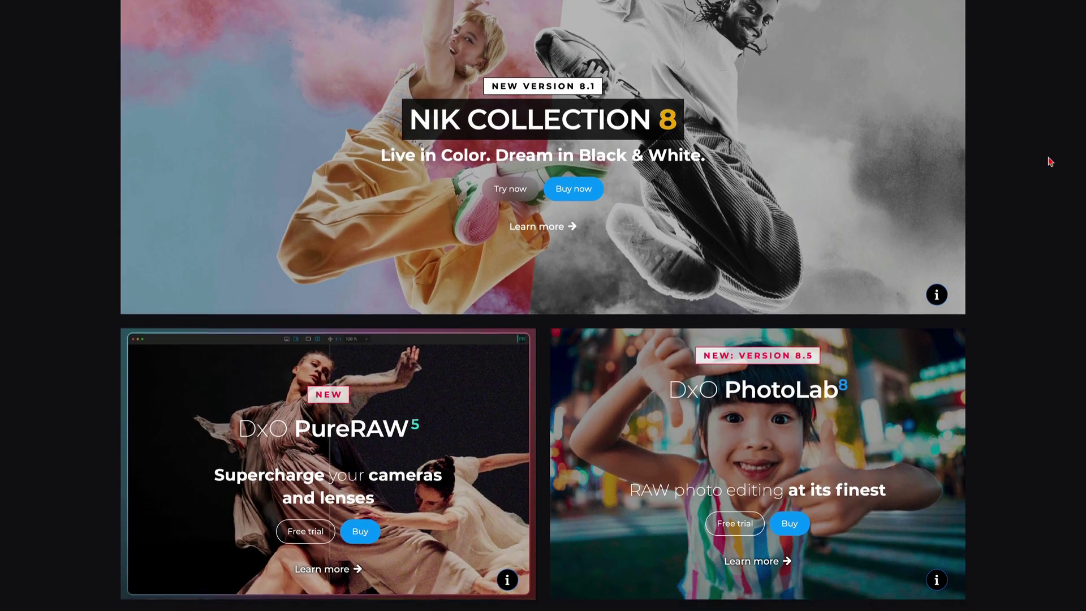
{"action": "scroll", "coordinate": [1049, 161], "scroll_direction": "down", "scroll_amount": 2}
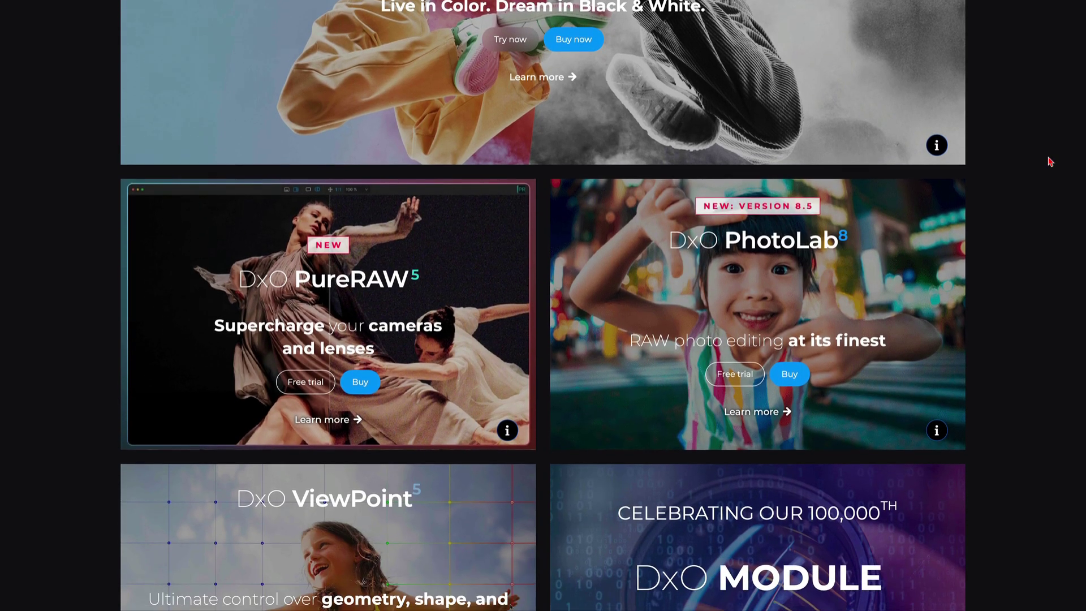
{"action": "scroll", "coordinate": [1049, 161], "scroll_direction": "down", "scroll_amount": 3}
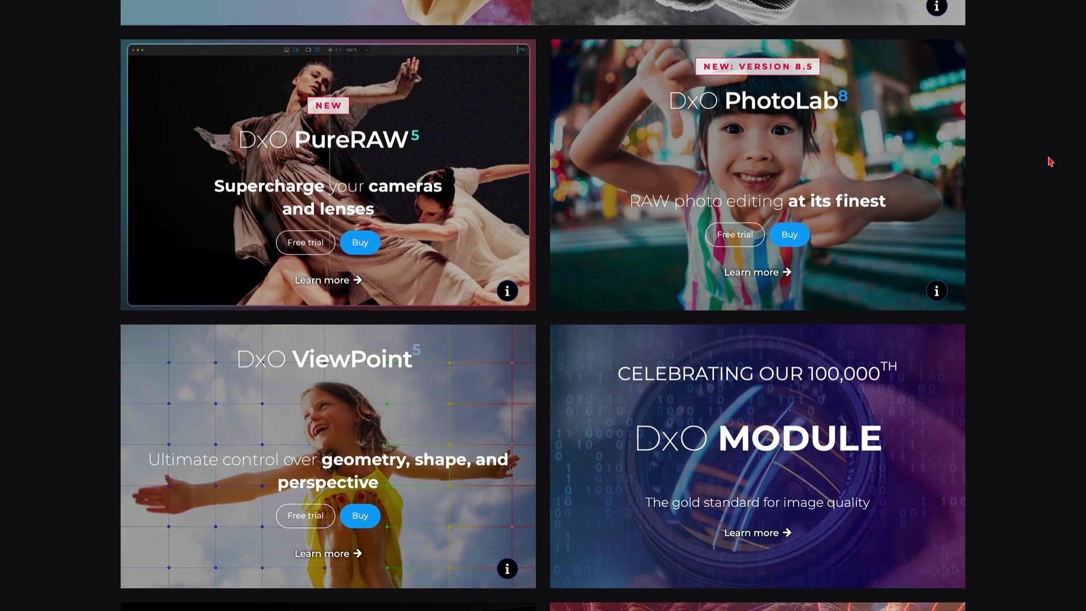
{"action": "scroll", "coordinate": [1049, 162], "scroll_direction": "down", "scroll_amount": 3}
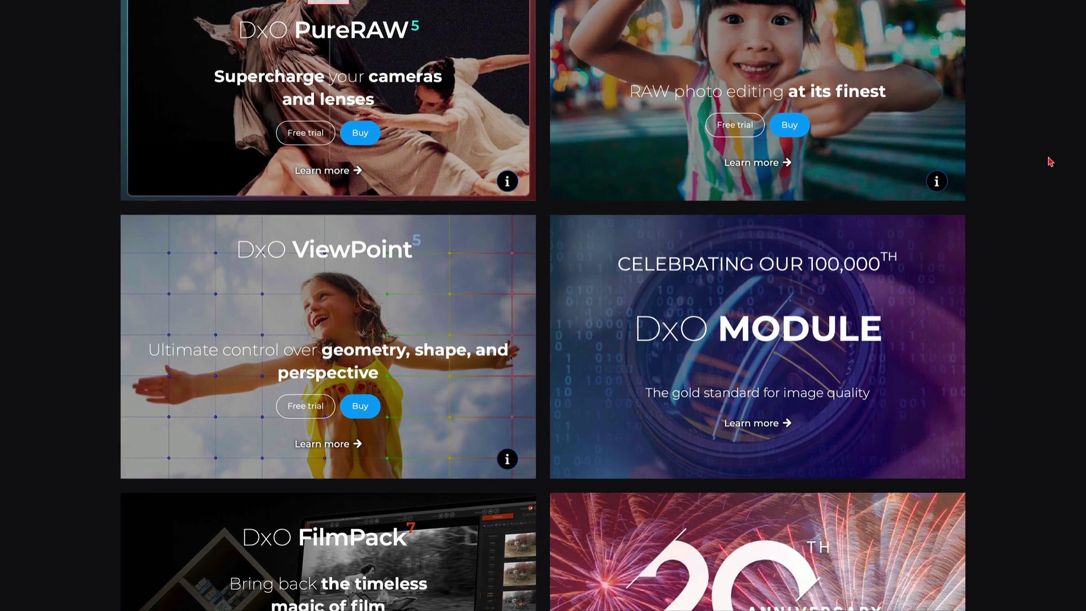
{"action": "scroll", "coordinate": [1049, 161], "scroll_direction": "down", "scroll_amount": 3}
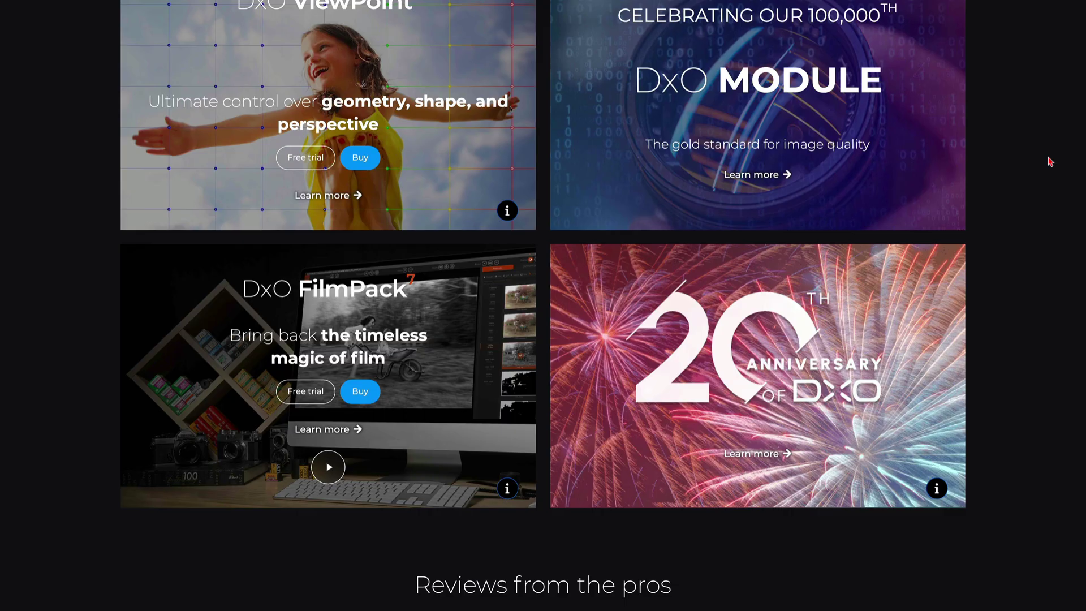
{"action": "scroll", "coordinate": [1049, 161], "scroll_direction": "down", "scroll_amount": 3}
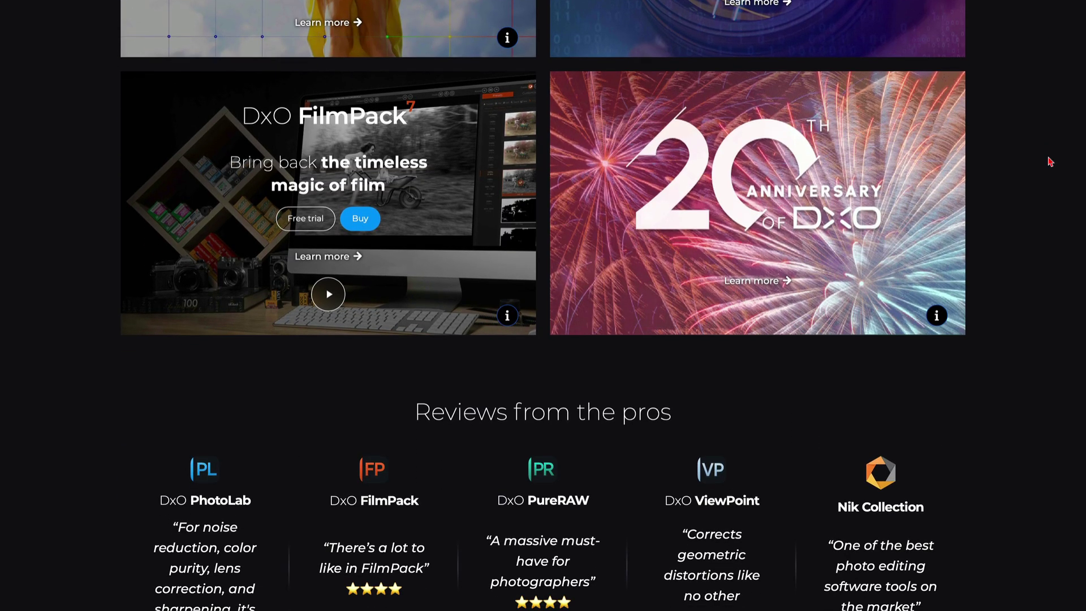
{"action": "scroll", "coordinate": [1048, 161], "scroll_direction": "down", "scroll_amount": 3}
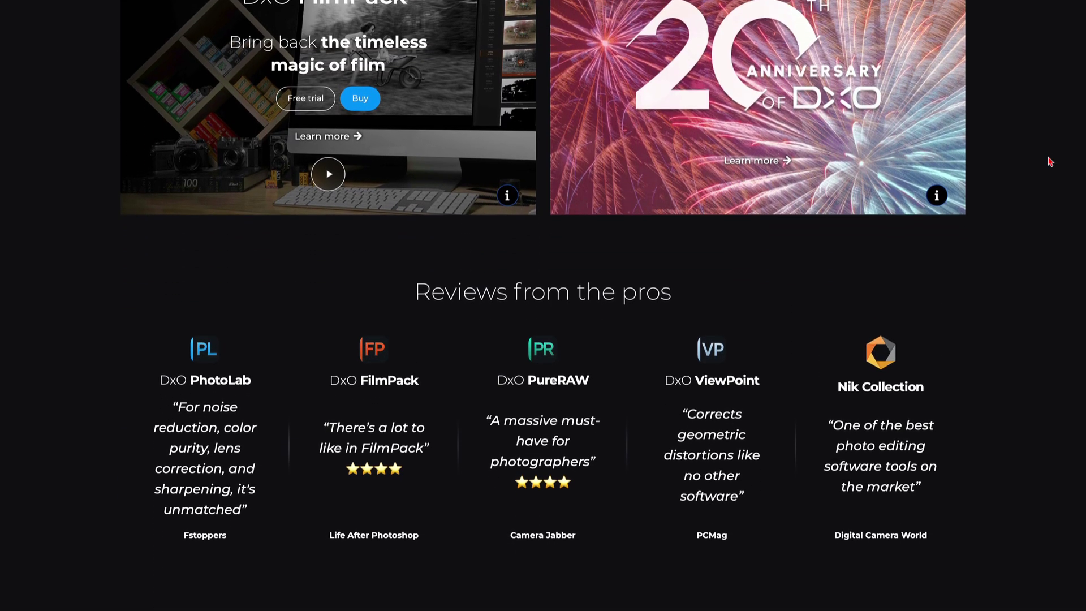
{"action": "scroll", "coordinate": [1049, 161], "scroll_direction": "down", "scroll_amount": 1}
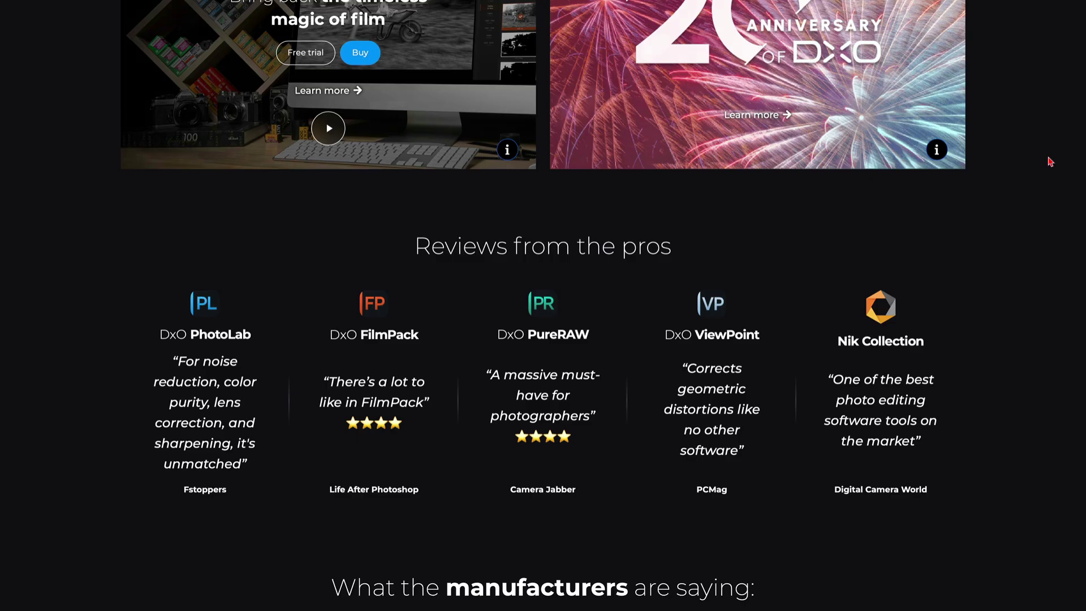